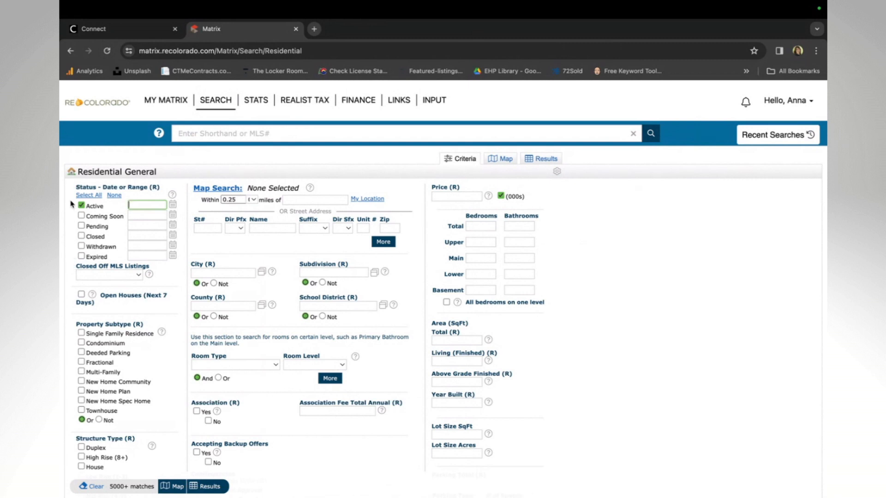
Set the City criterion to Denver, narrowing the residential search to 1784 matches
left_click(222, 273)
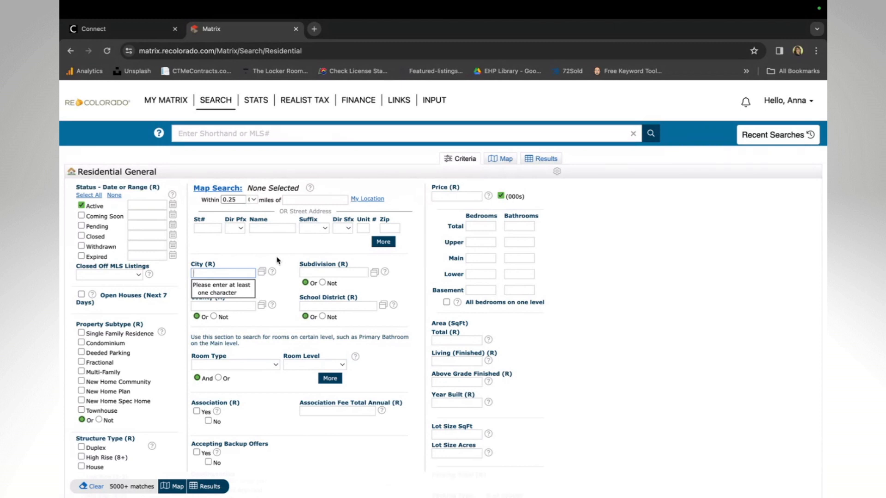
type("Denver")
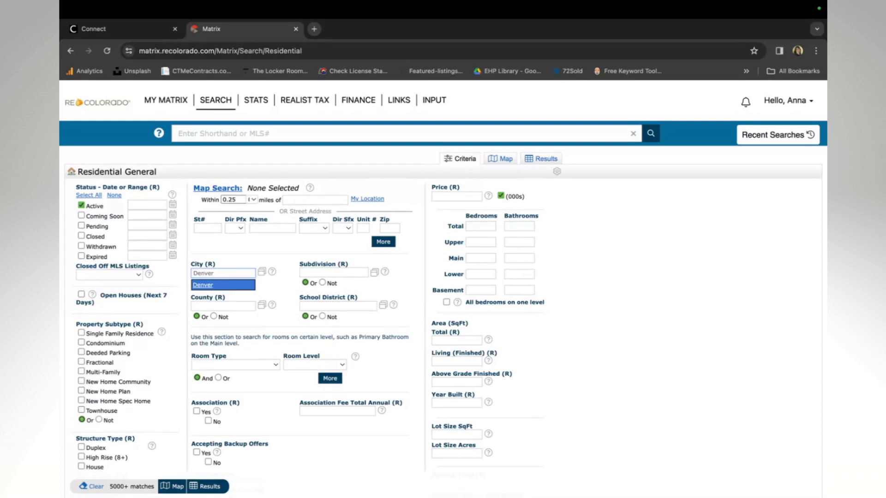
left_click(204, 286)
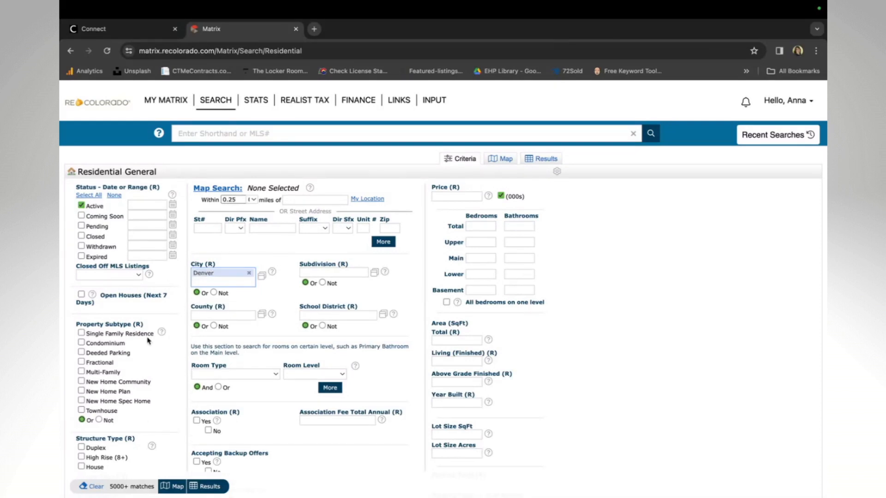
scroll(148, 340, "down", 5)
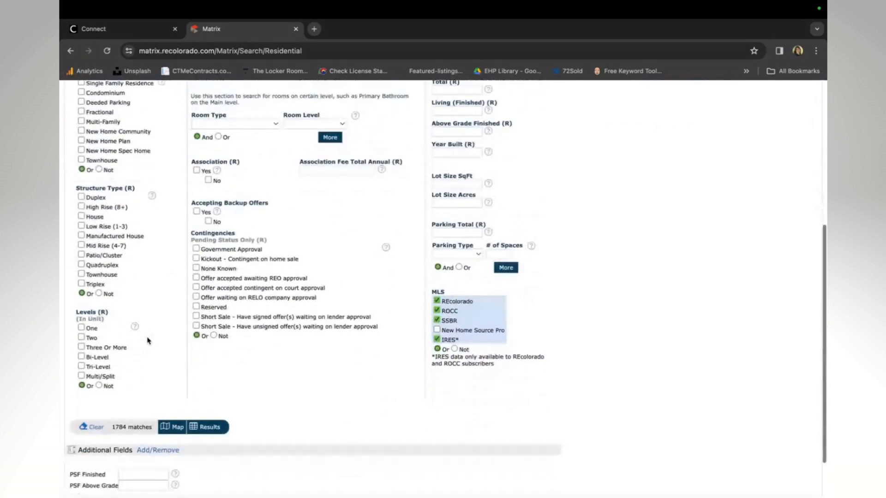
scroll(148, 341, "down", 2)
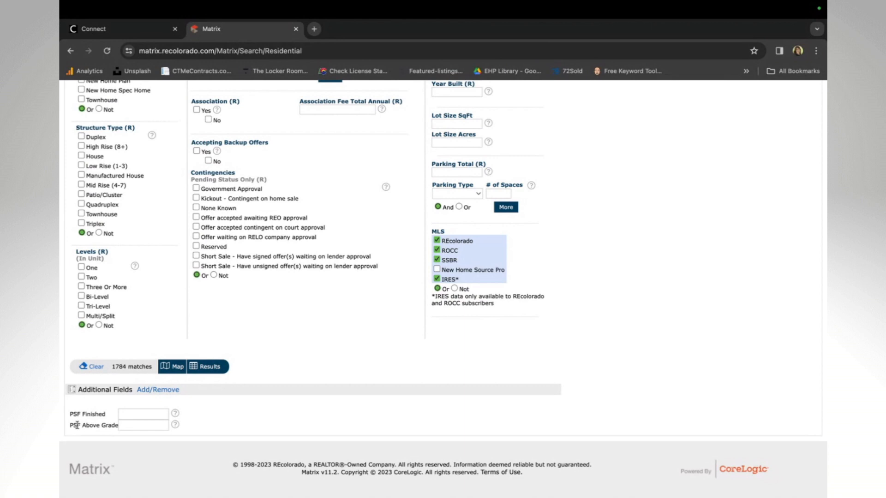
Remove both previously chosen PSF fields from the frequently used fields
left_click(157, 391)
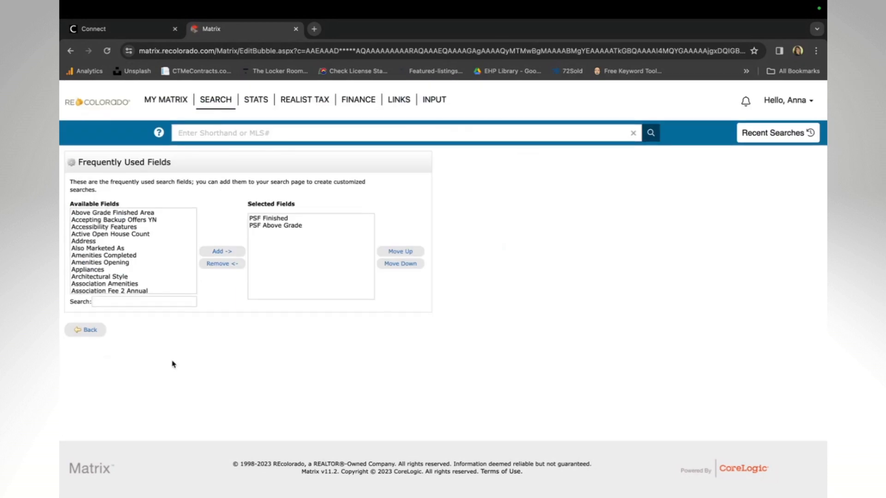
left_click_drag(273, 219, 272, 227)
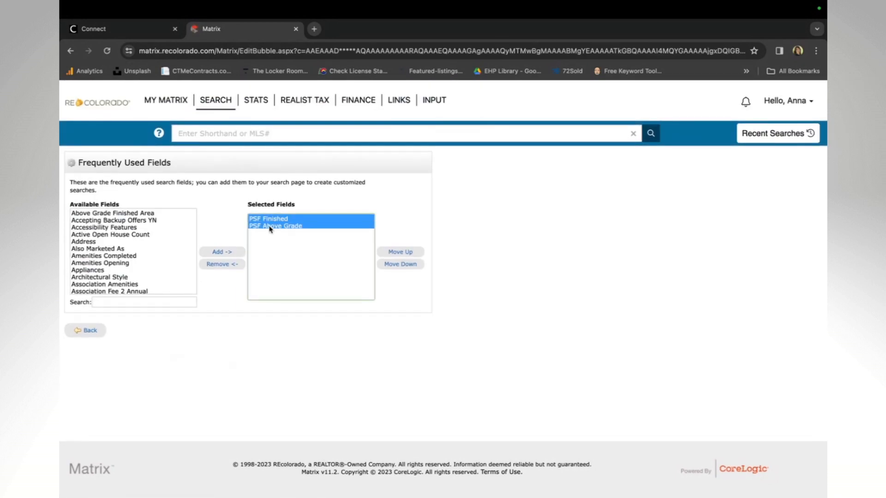
left_click(219, 266)
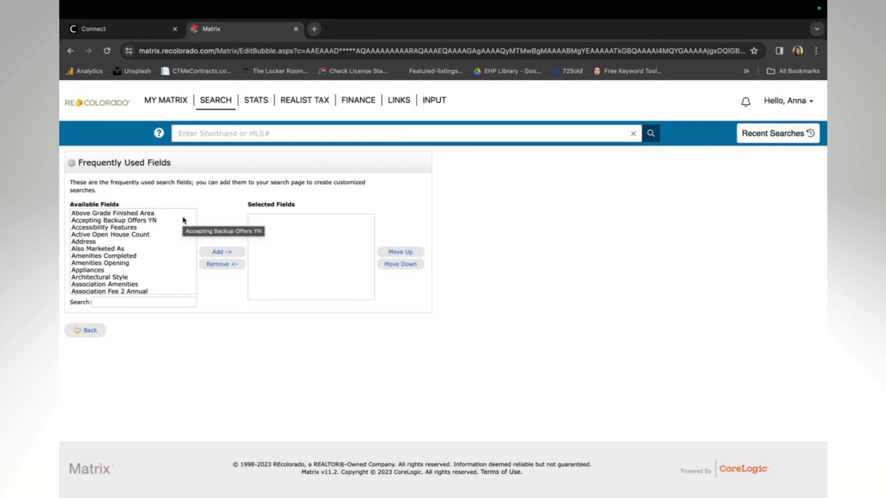
Add PSF Finished and PSF Above Grade to the chosen search fields
scroll(183, 220, "down", 20)
scroll(184, 220, "down", 20)
scroll(184, 221, "down", 20)
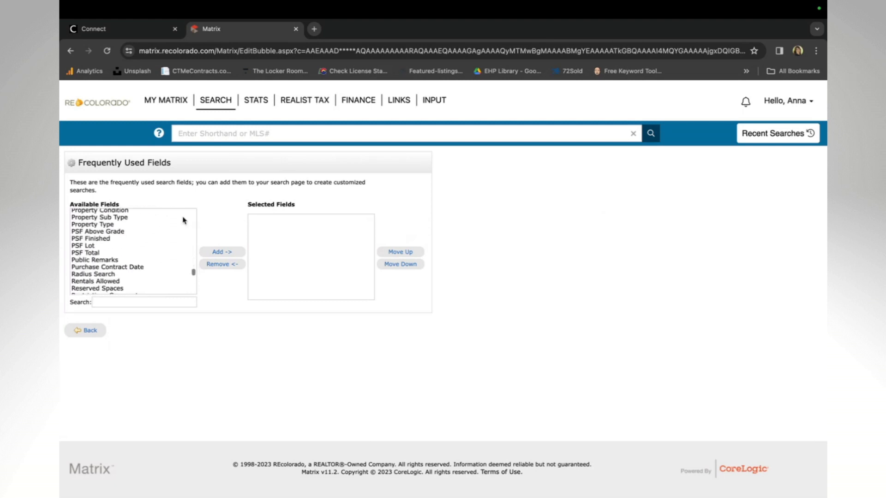
left_click(99, 240)
left_click(218, 252)
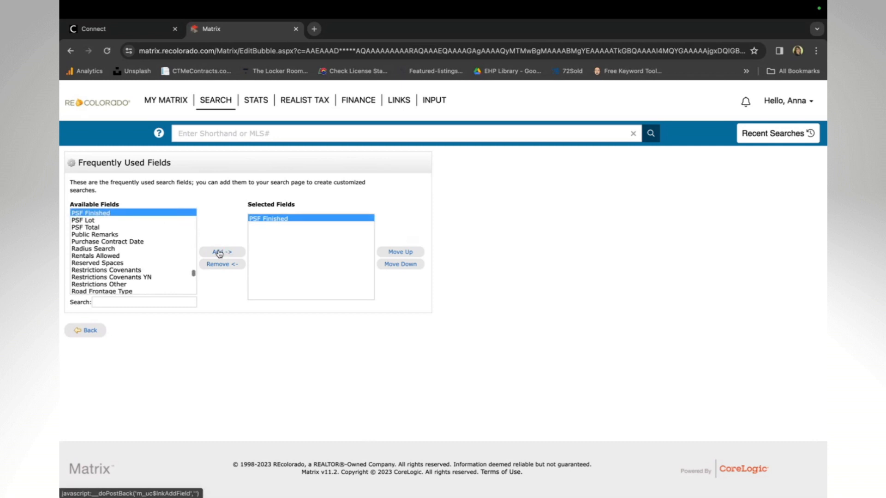
scroll(144, 232, "up", 1)
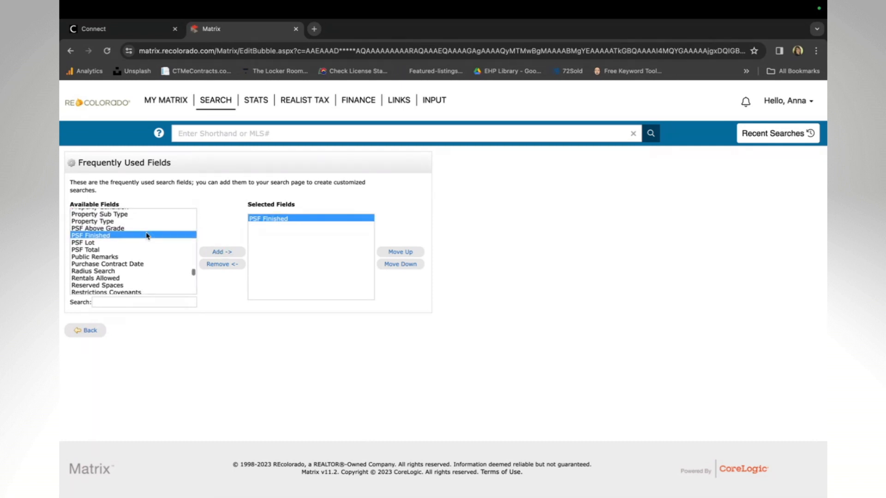
left_click(109, 229)
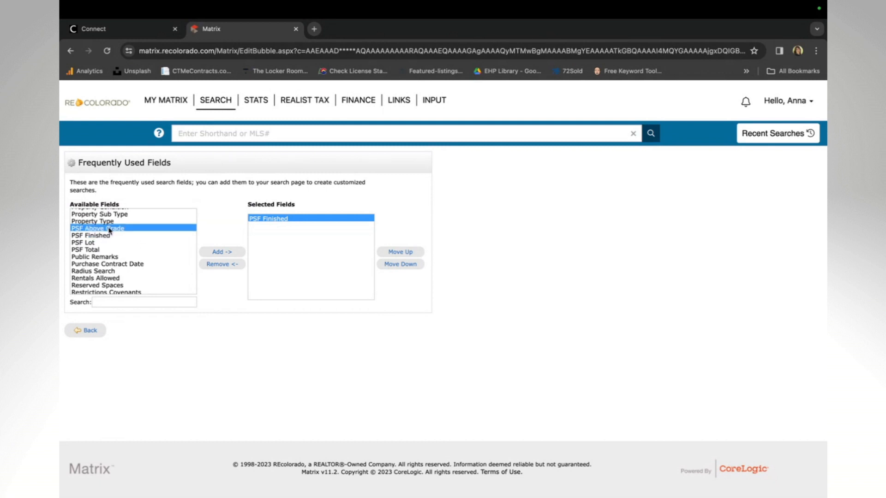
left_click(217, 252)
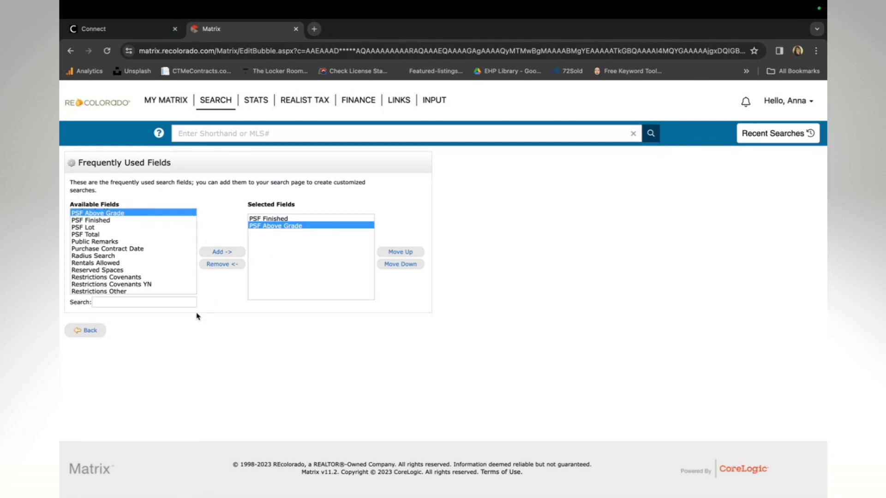
Go back to the search form and locate the new PSF Finished and PSF Above Grade fields
left_click(85, 331)
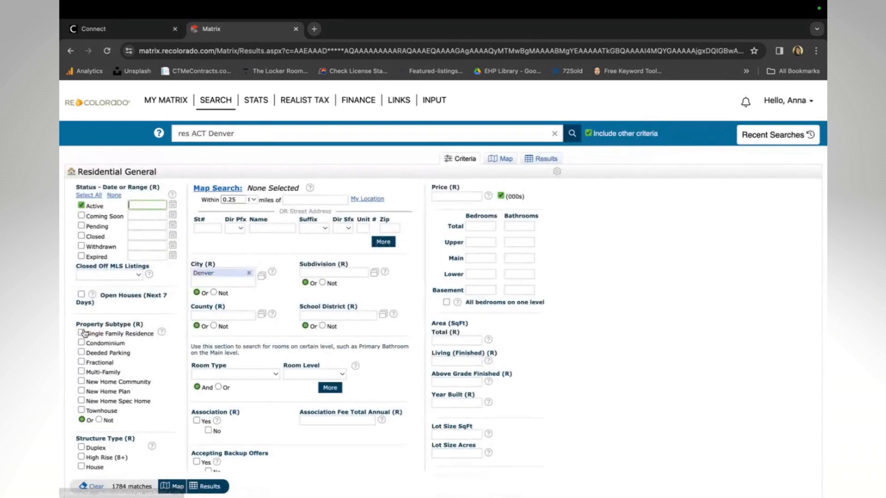
scroll(127, 331, "down", 4)
scroll(127, 331, "down", 3)
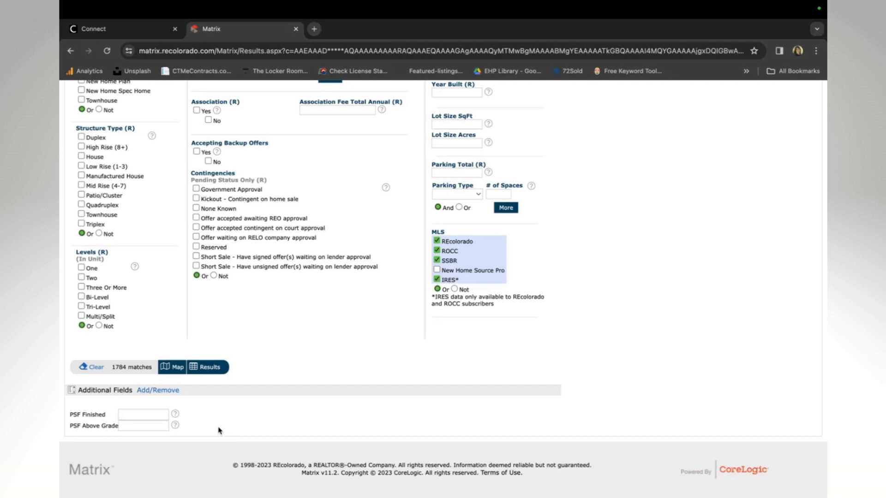
scroll(304, 359, "up", 1)
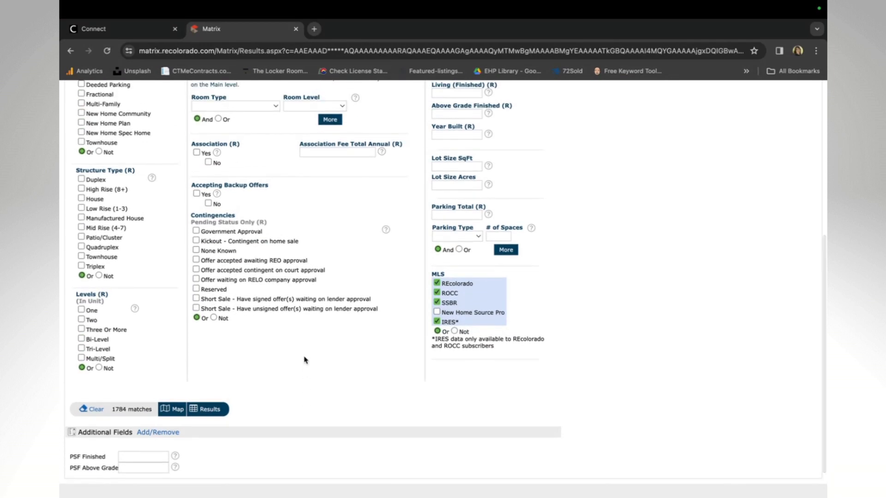
scroll(623, 312, "up", 1)
scroll(623, 312, "up", 3)
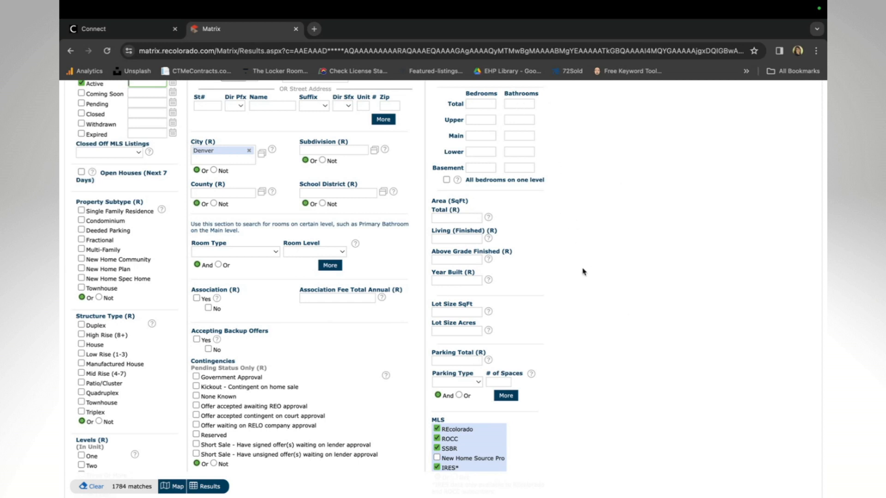
scroll(171, 380, "down", 5)
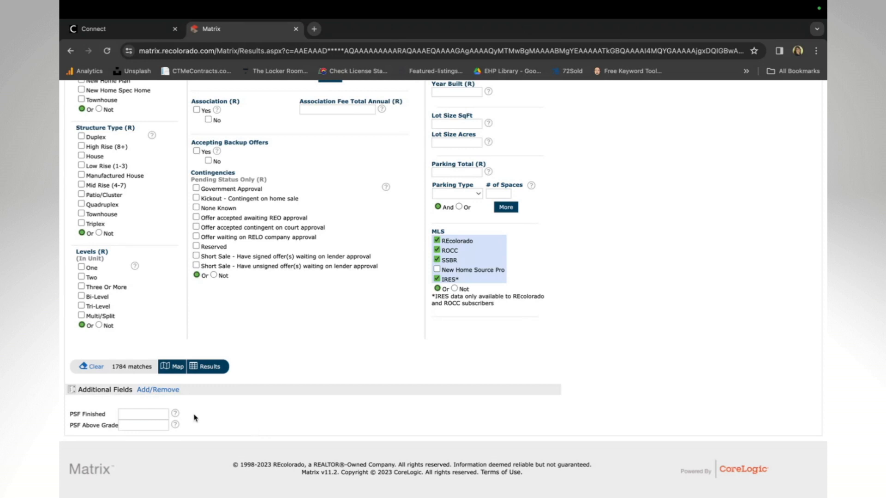
Enter 0-200 as the PSF Above Grade range and view the 24-match count summary
left_click(131, 425)
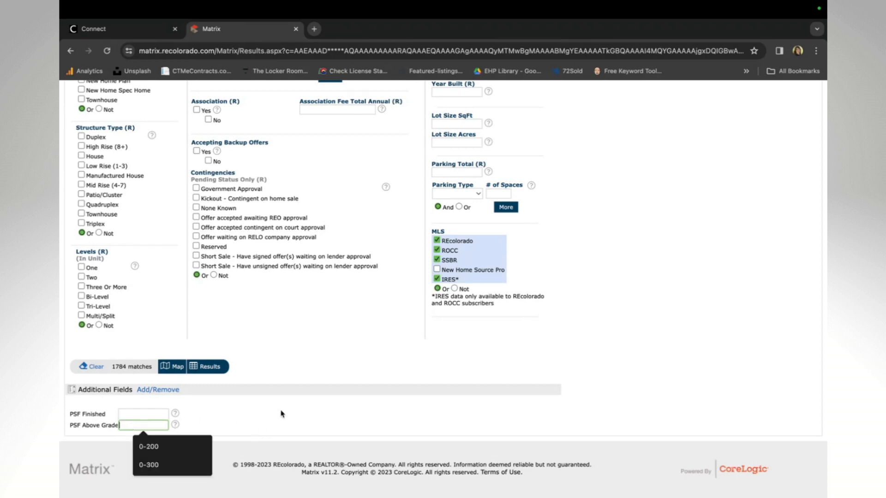
type("0-100")
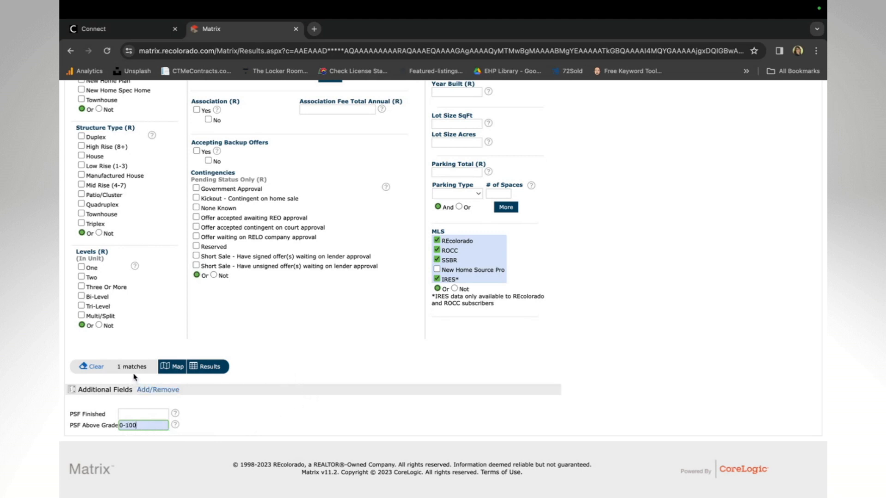
key("BackSpace")
key("BackSpace")
key("BackSpace")
type("200")
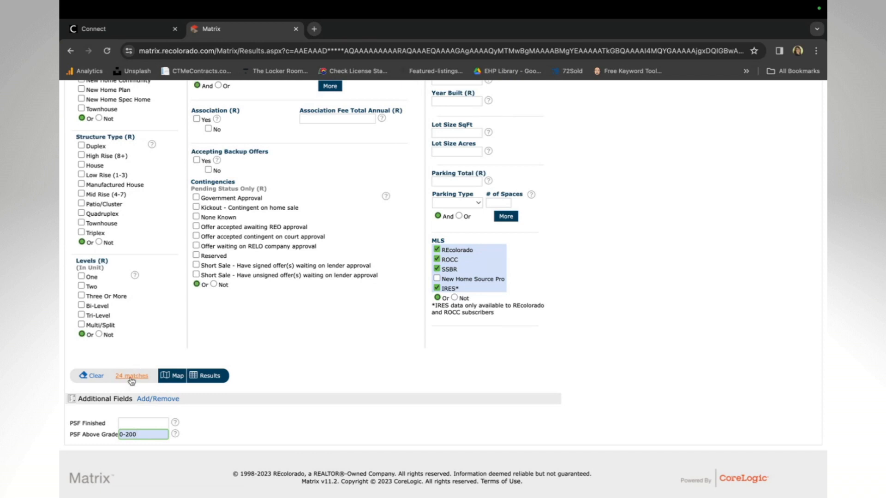
left_click(131, 377)
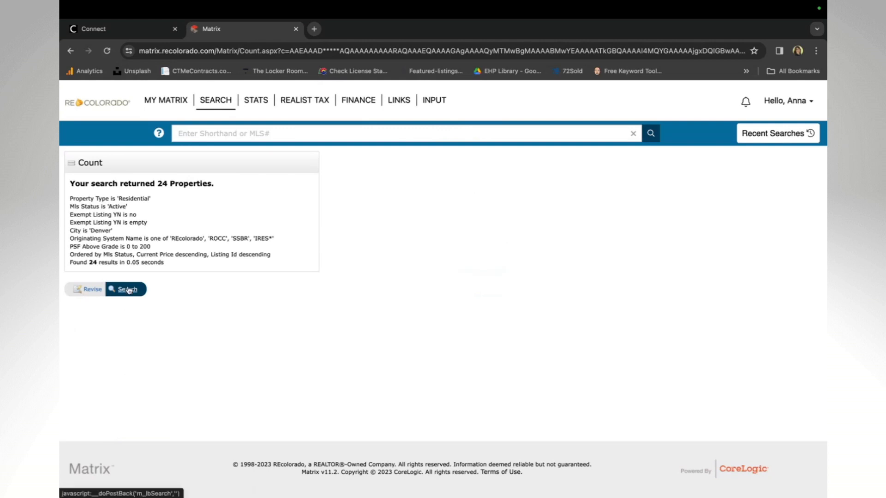
Sort the 24 results by price ascending and open full details for listing 7420237
left_click(123, 290)
scroll(704, 294, "down", 1)
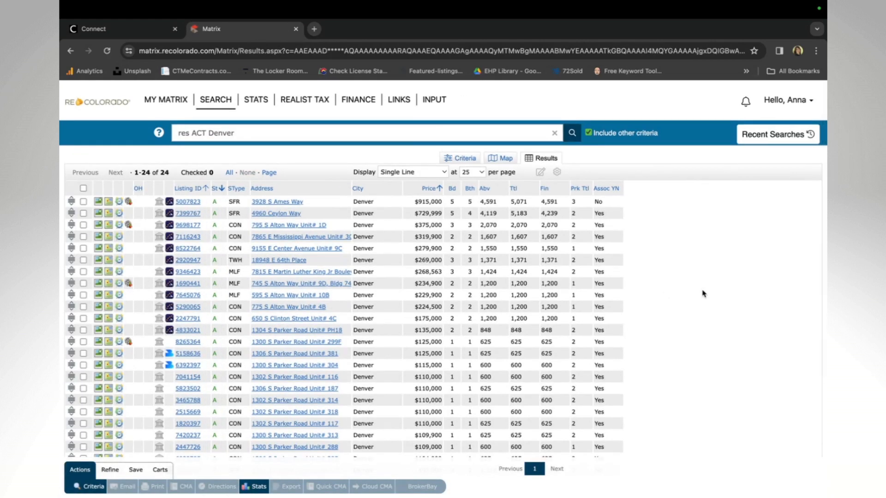
left_click(431, 191)
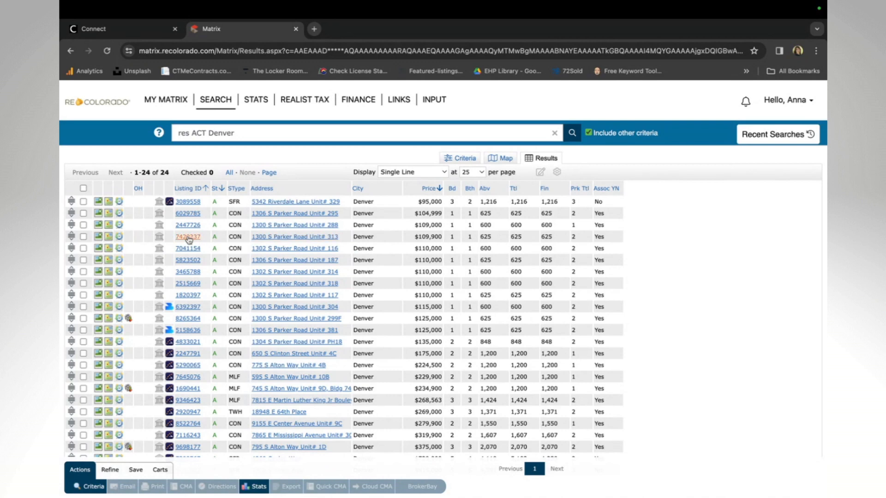
left_click(186, 238)
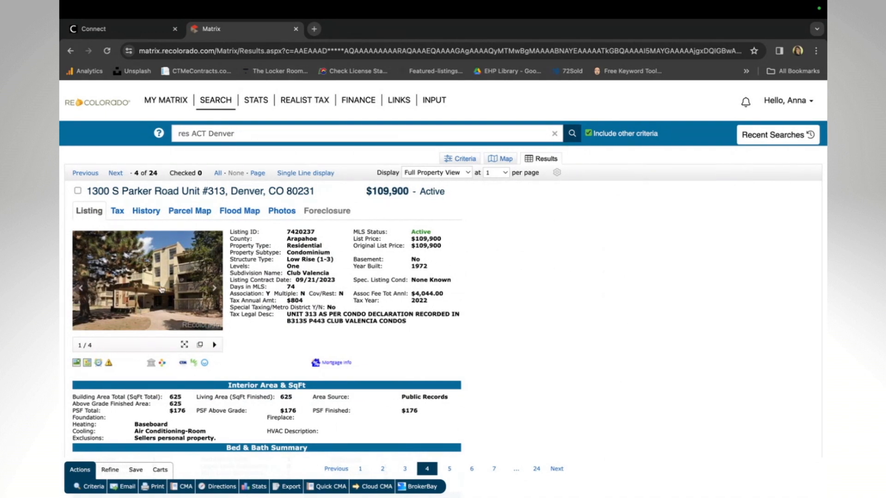
Browse to the unit's third photo, then return to the results and check all 24 listings
left_click(213, 289)
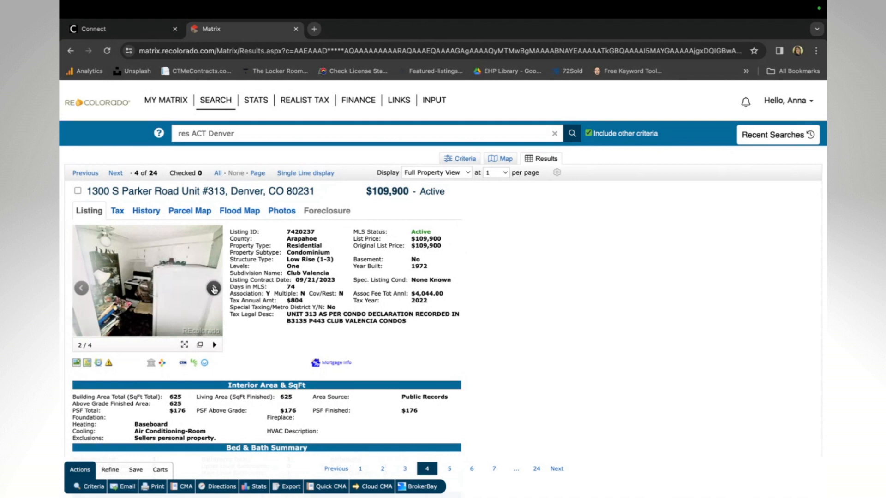
left_click(213, 289)
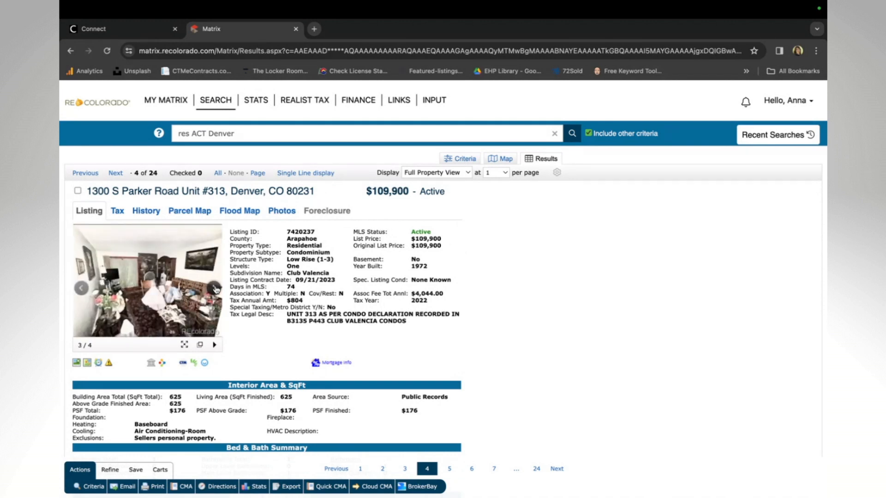
left_click(69, 52)
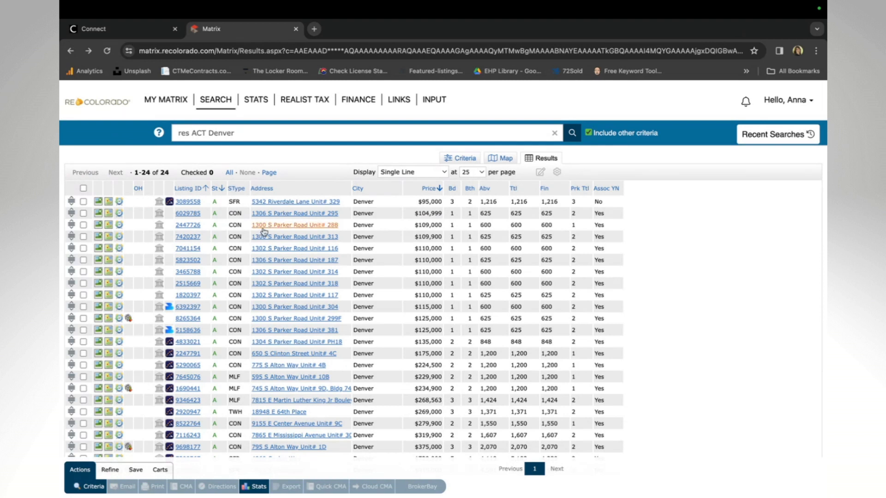
left_click(84, 188)
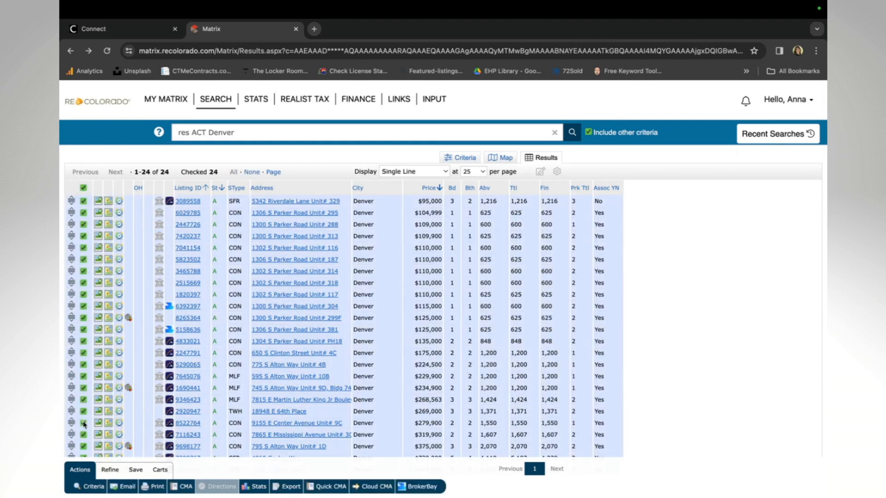
Uncheck listings 7399767 and 5007823, leaving 22 selected, and start a new auto email
scroll(84, 404, "down", 1)
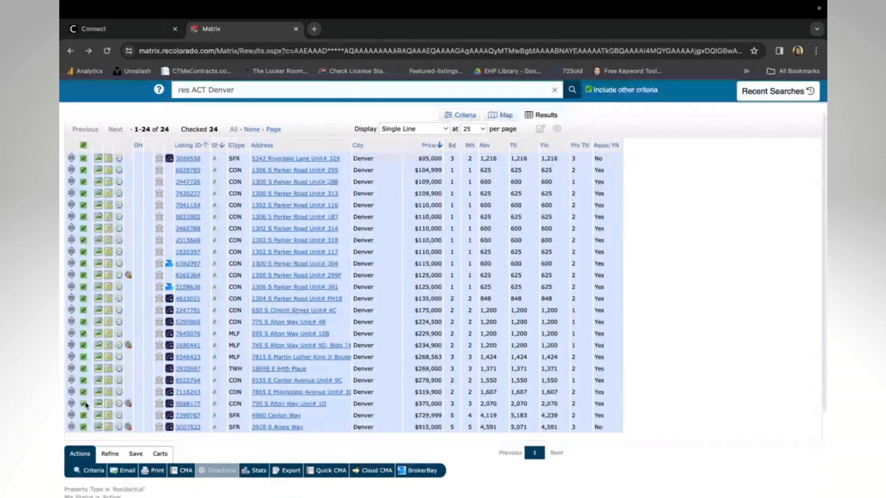
left_click(84, 415)
left_click(83, 428)
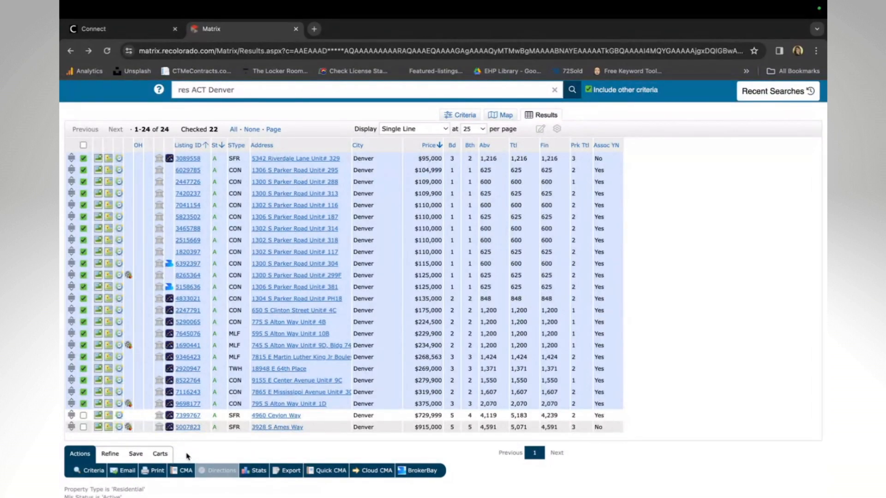
left_click(134, 455)
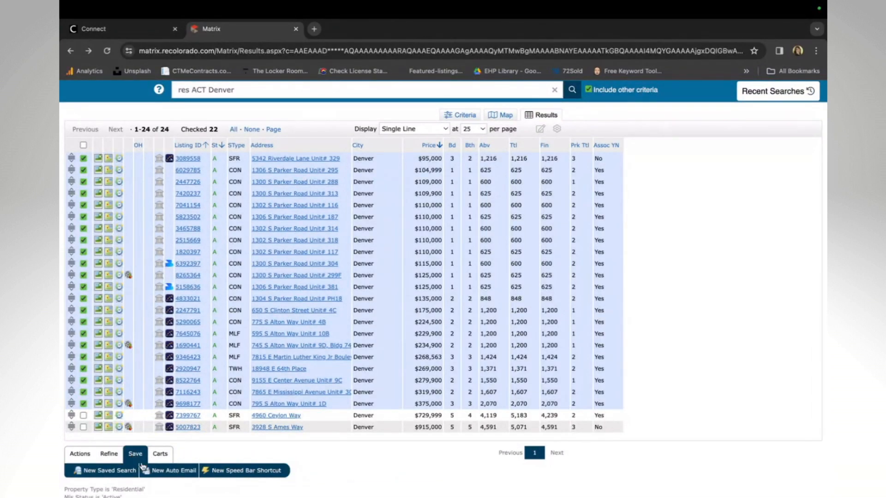
left_click(170, 470)
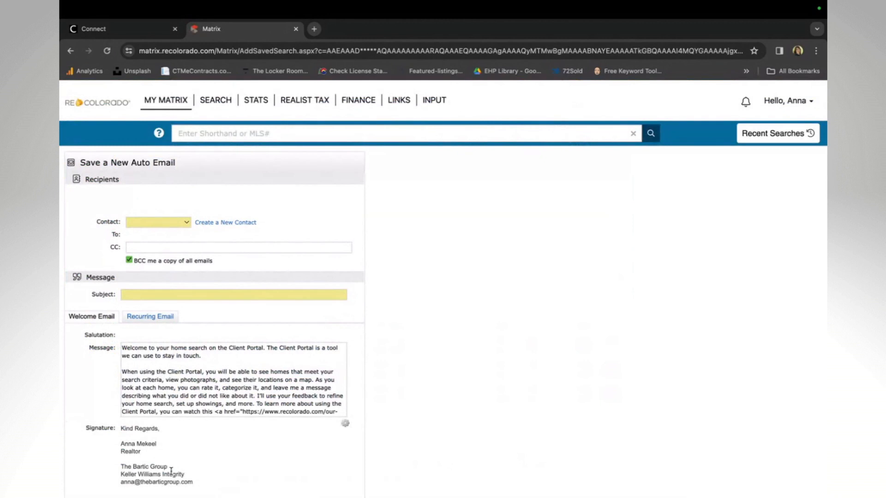
Browse the existing contacts without choosing one, then begin creating a new contact
left_click(177, 225)
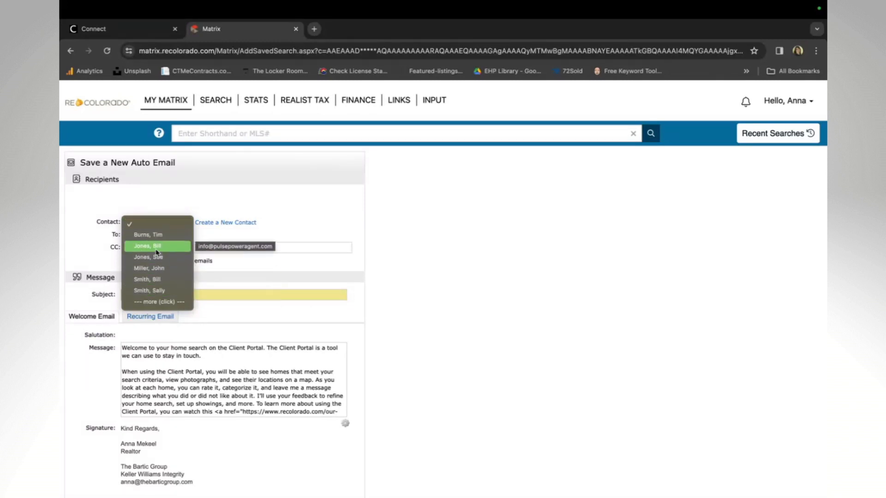
left_click(257, 202)
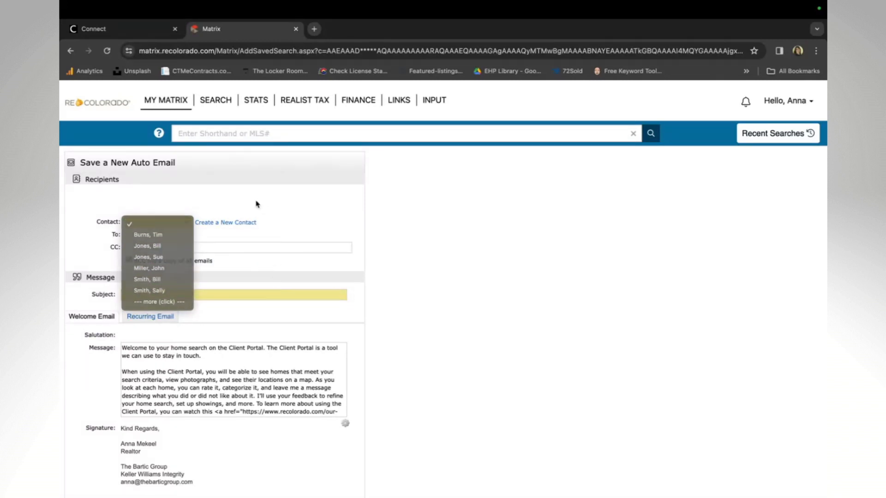
left_click(232, 223)
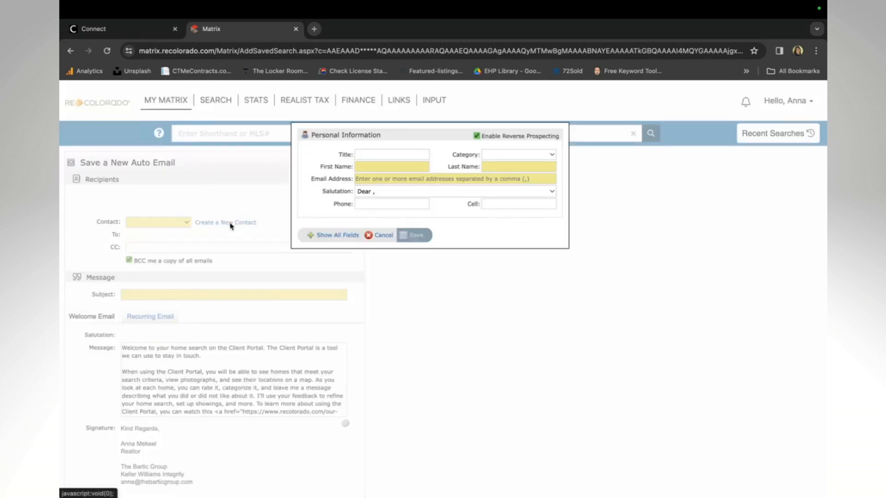
Enter the new contact's first and last name in Personal Information
left_click(364, 155)
key("Tab")
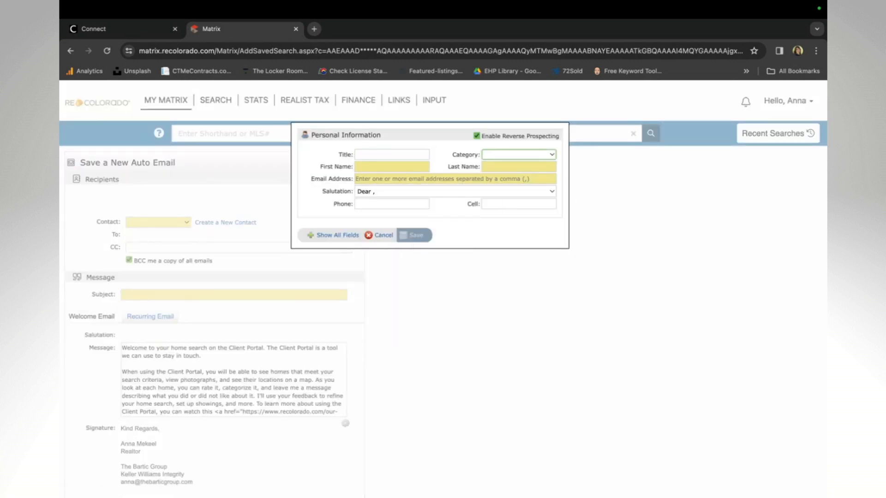
left_click(382, 167)
left_click(550, 233)
key("Tab")
key("Tab")
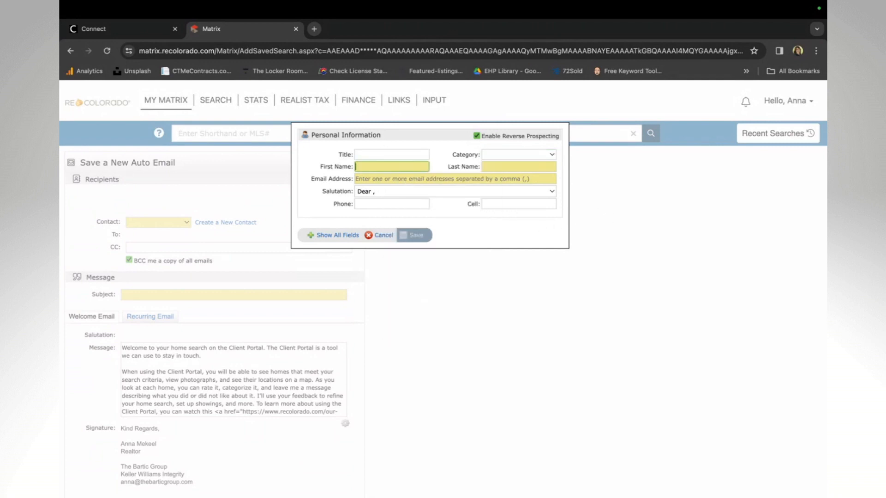
key("Tab")
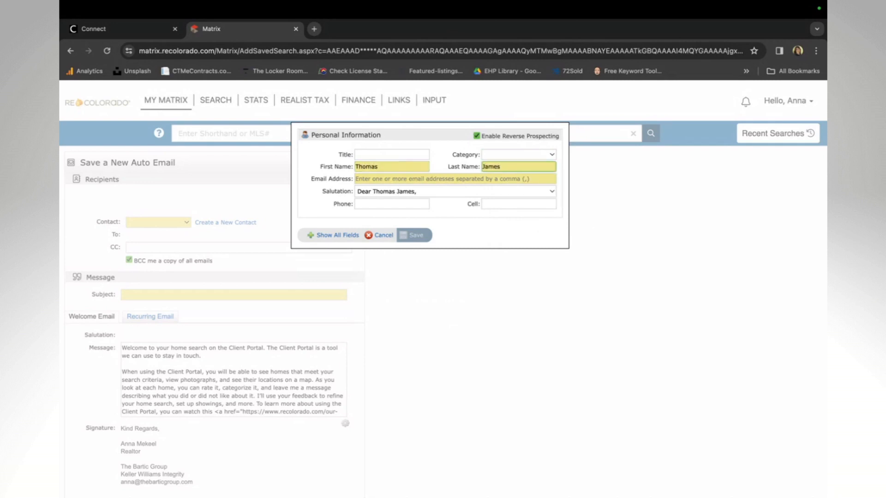
Fill in the contact's e-mail address, choose the 'Hi' salutation, and save the contact
left_click(392, 180)
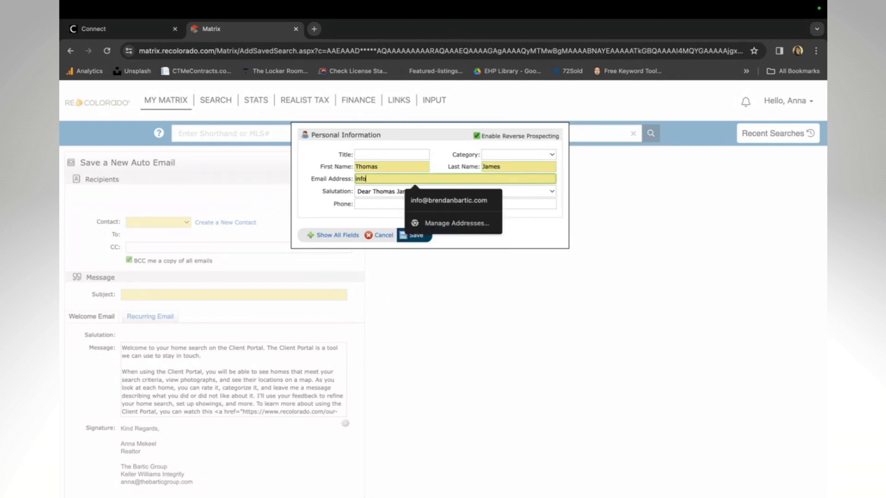
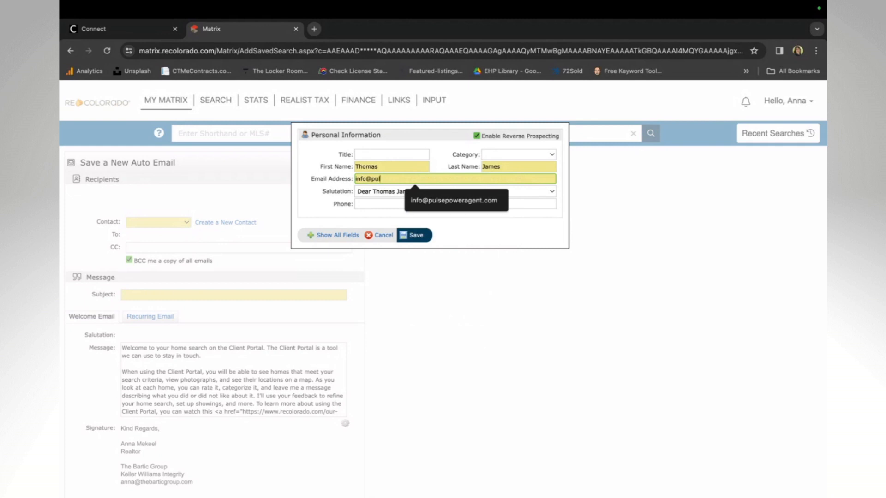
left_click(476, 202)
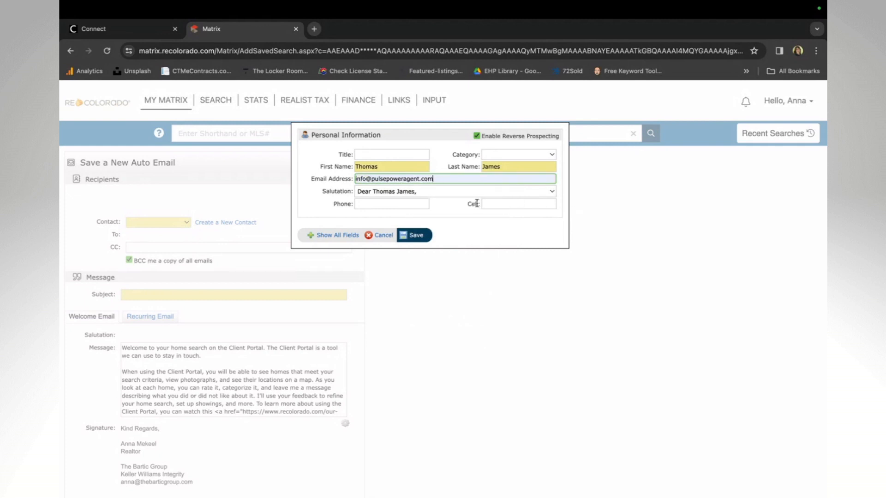
left_click(435, 195)
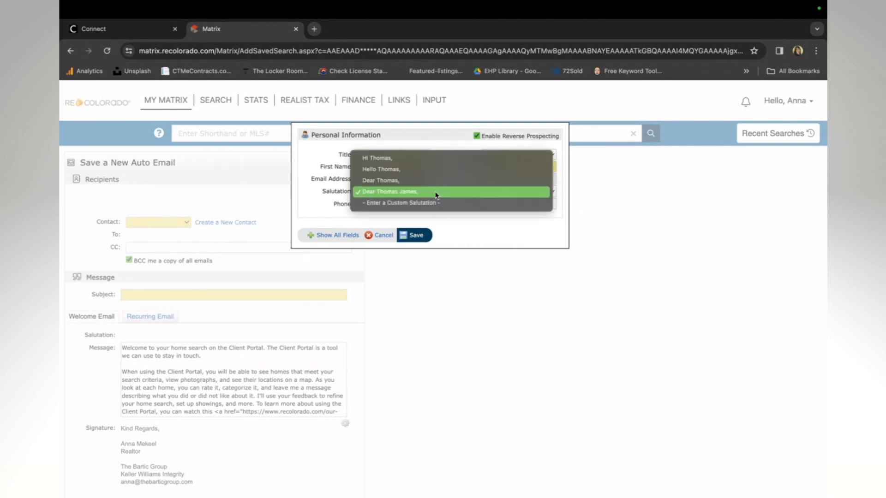
left_click(395, 159)
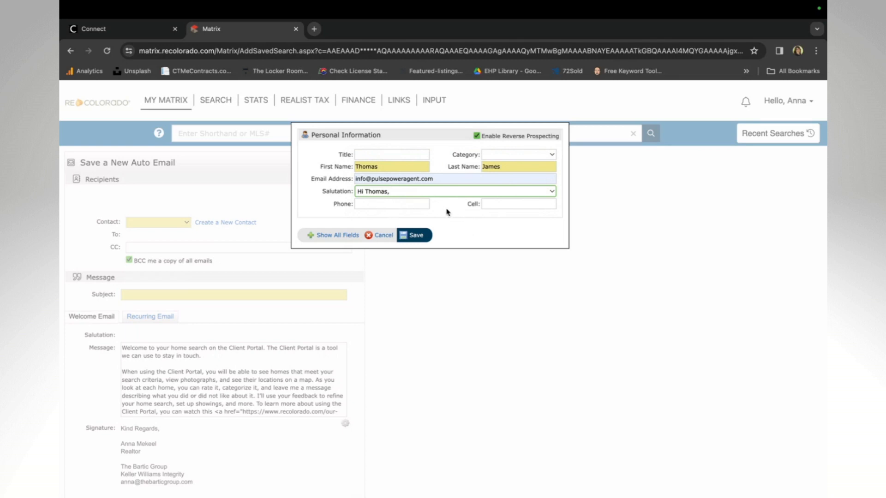
left_click(414, 235)
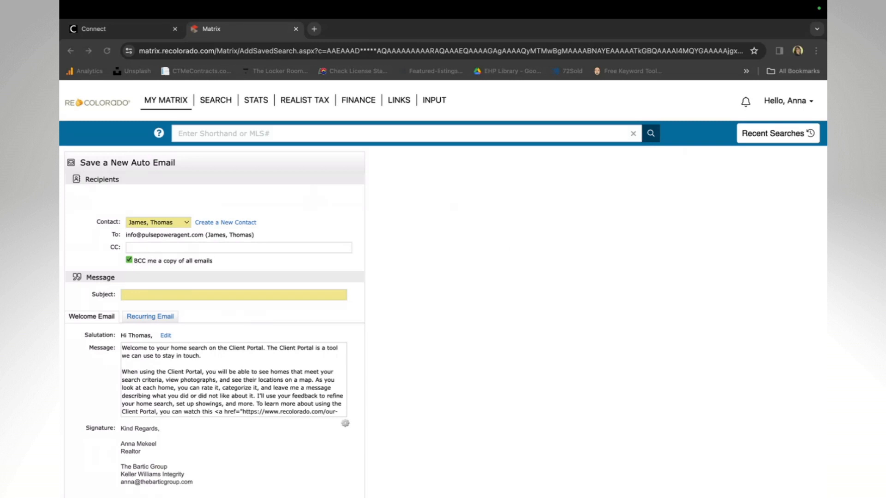
Fill the subject with the saved line 'New Investment Properties Denver, CO [$0-200 PSF]'
left_click(151, 291)
left_click(149, 293)
left_click(318, 352)
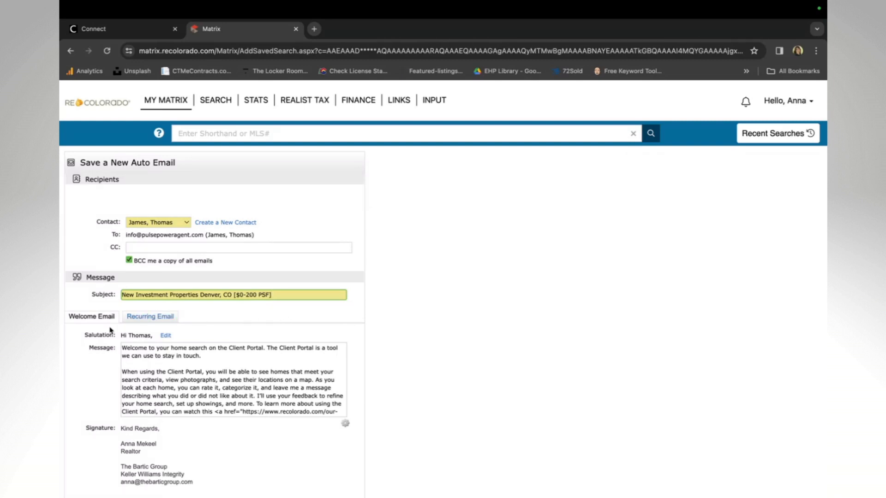
Preview the Recurring Email message, then return to the Welcome Email message
left_click(148, 318)
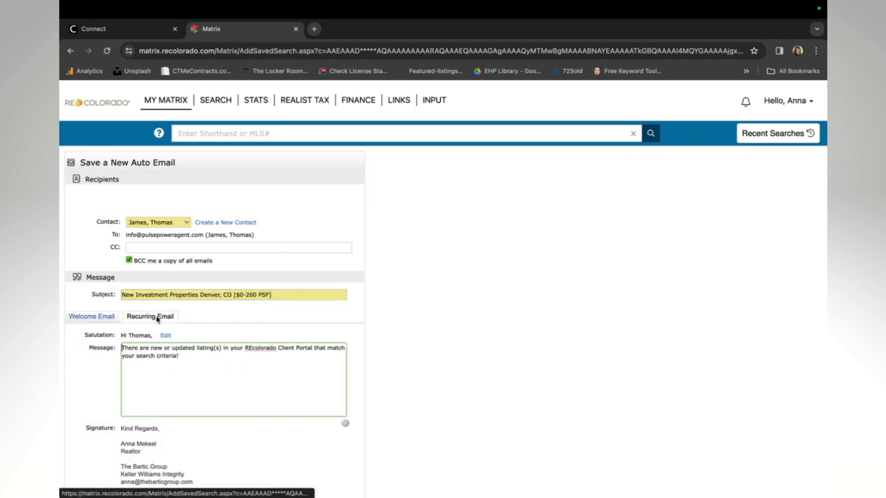
left_click(81, 332)
left_click(86, 319)
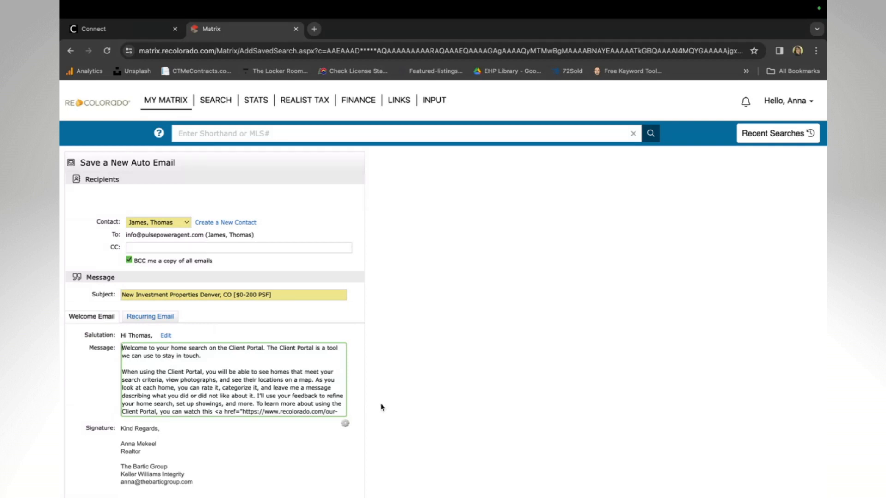
left_click(361, 397)
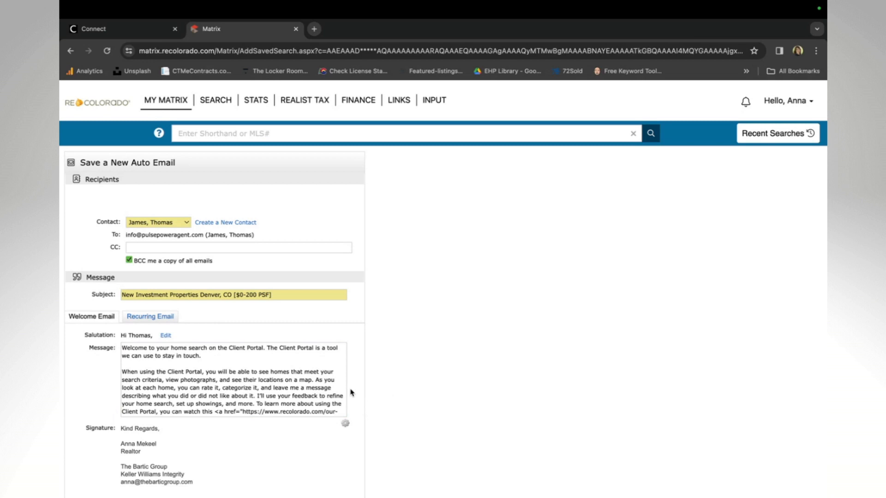
scroll(352, 393, "down", 5)
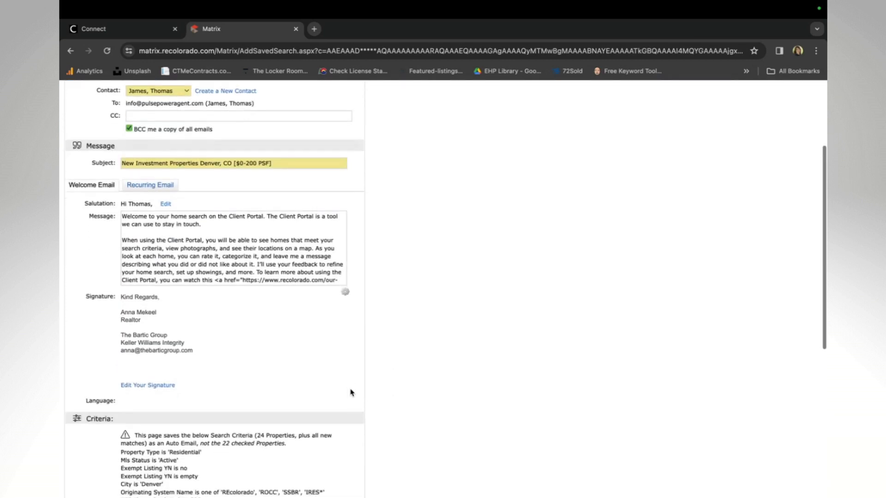
scroll(351, 391, "down", 4)
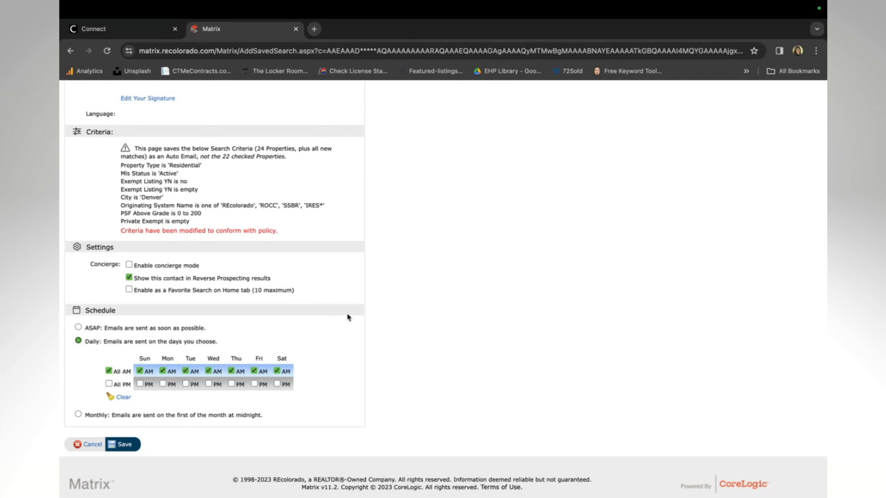
Uncheck the Sun, Mon, Tue, Wed, Fri and Sat AM boxes so only Thursday AM remains
scroll(352, 318, "down", 1)
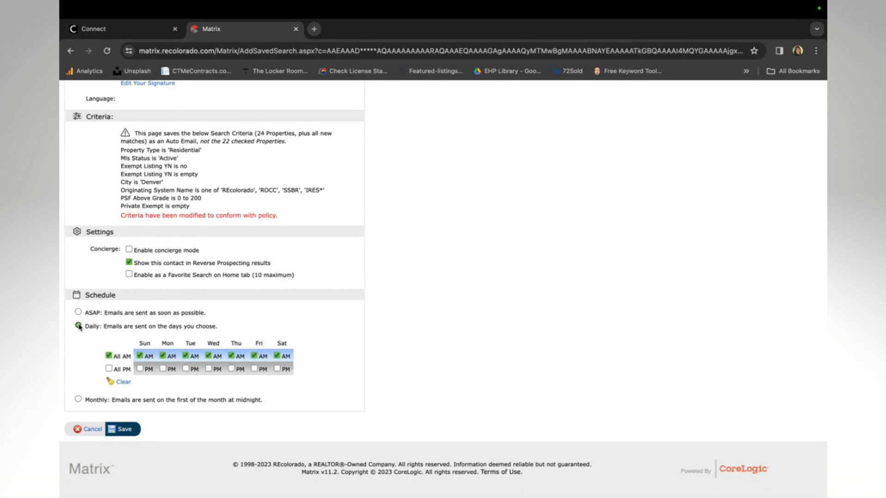
left_click(140, 356)
left_click(163, 356)
left_click(185, 356)
left_click(208, 356)
left_click(254, 356)
left_click(277, 356)
Review the Thursday-morning auto email form and save it
scroll(271, 268, "up", 5)
scroll(271, 268, "up", 4)
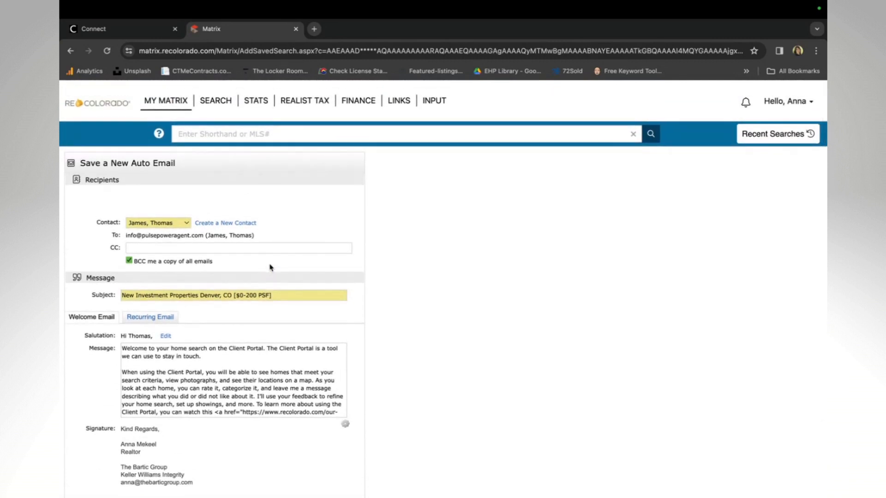
scroll(199, 348, "down", 3)
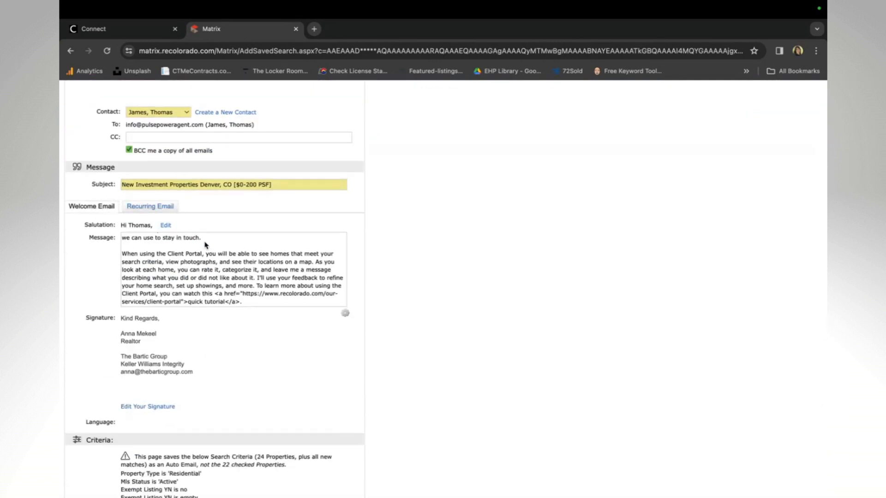
scroll(246, 393, "down", 2)
scroll(247, 394, "down", 6)
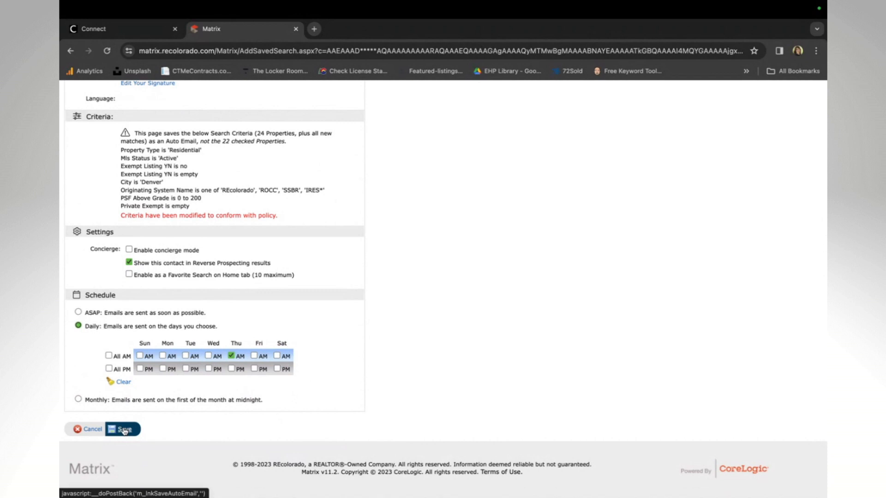
left_click(123, 429)
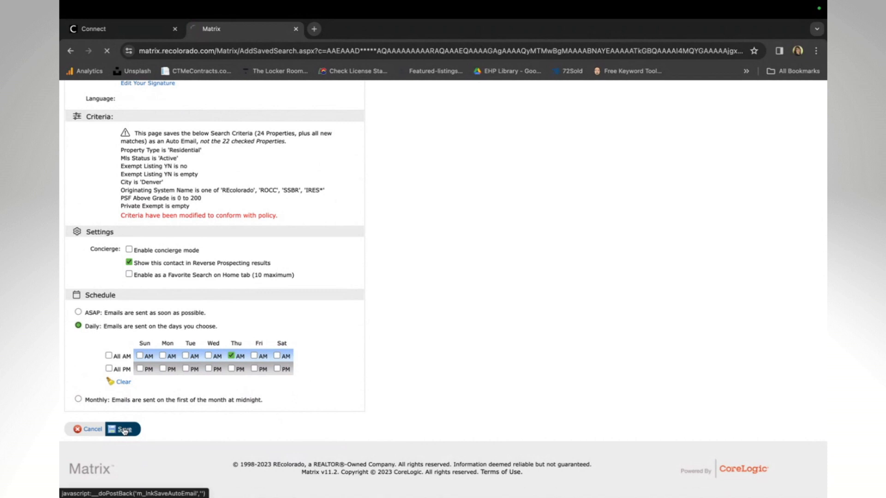